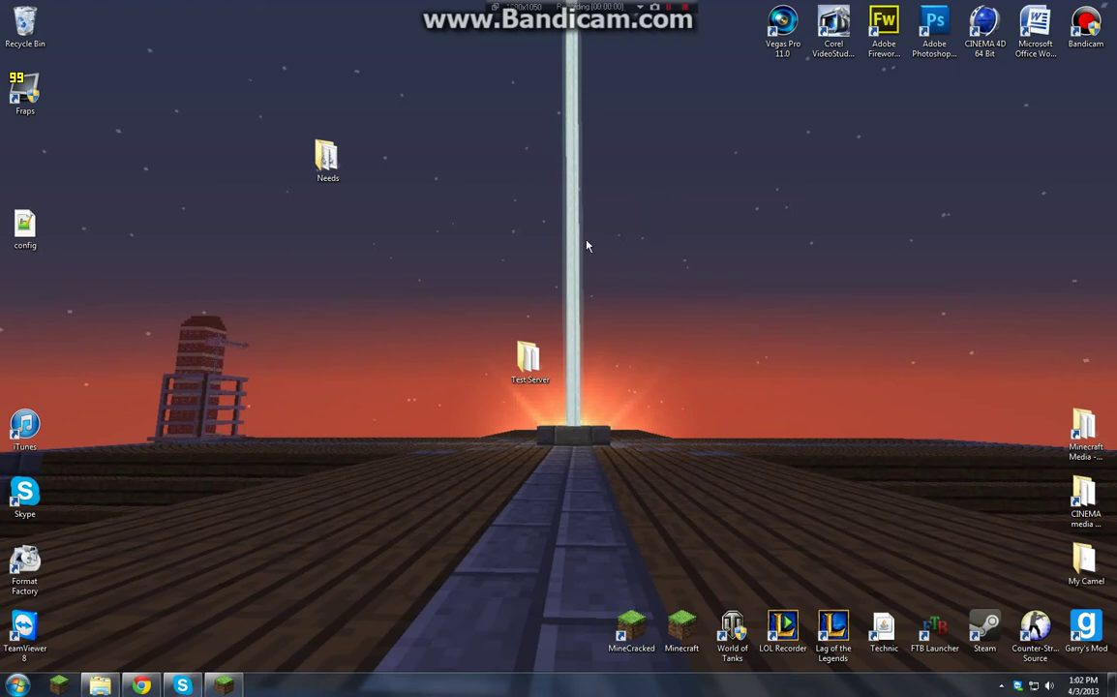
Run TestStarter.bat from the Test Server folder, then select My Test Server in Minecraft
click(526, 361)
double_click(526, 361)
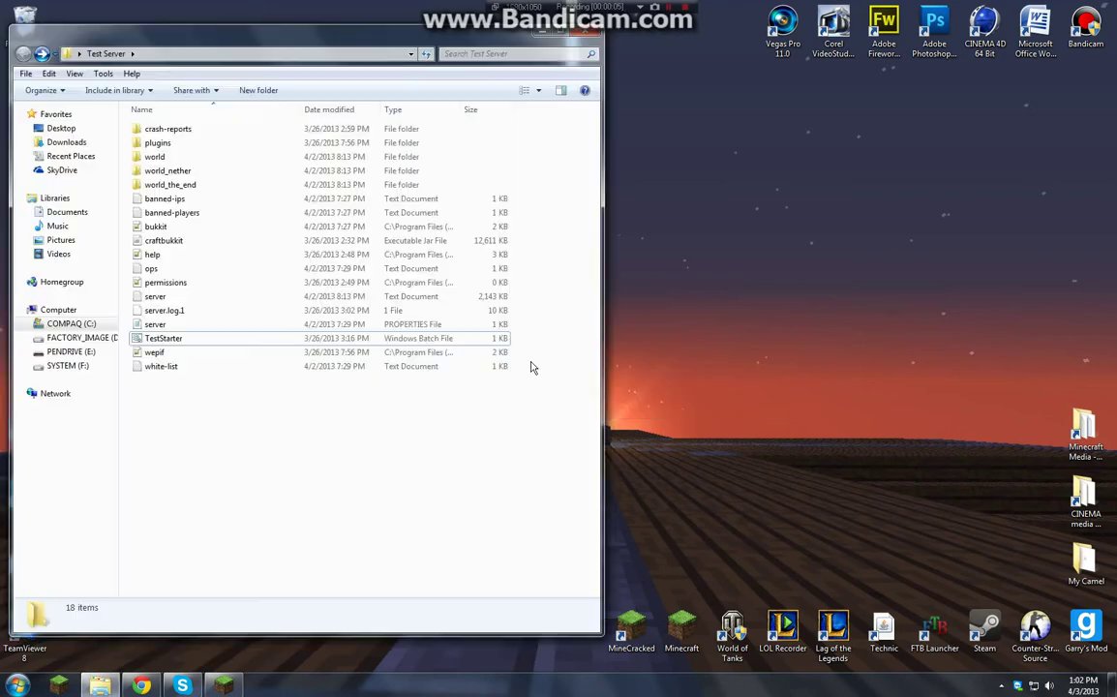
double_click(257, 338)
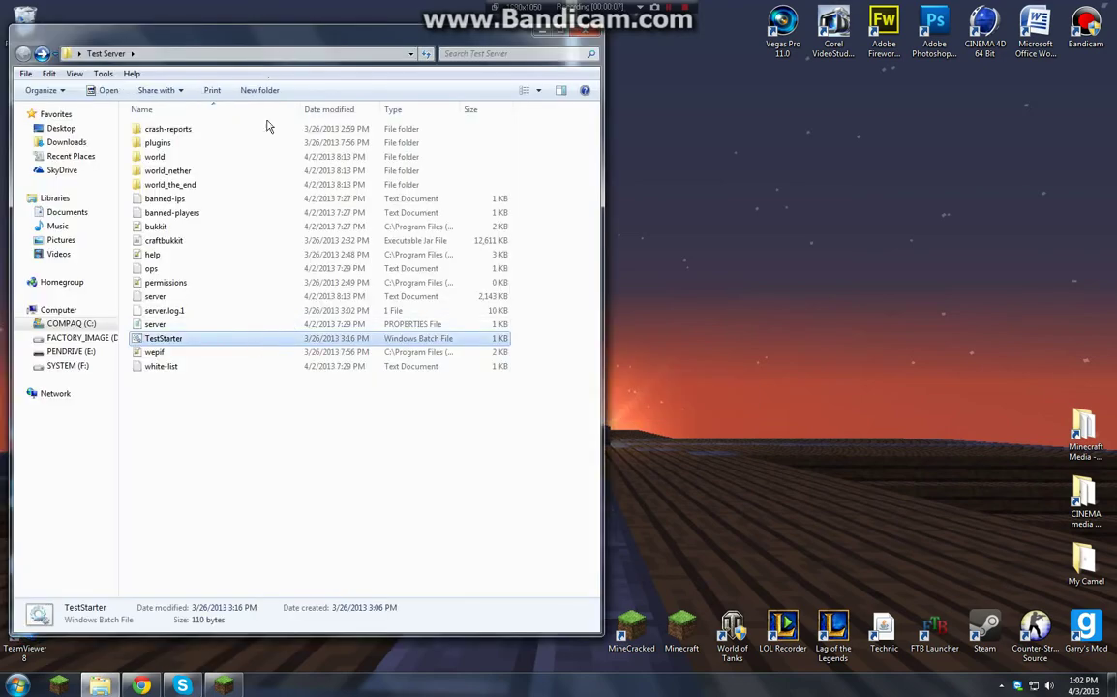
double_click(285, 127)
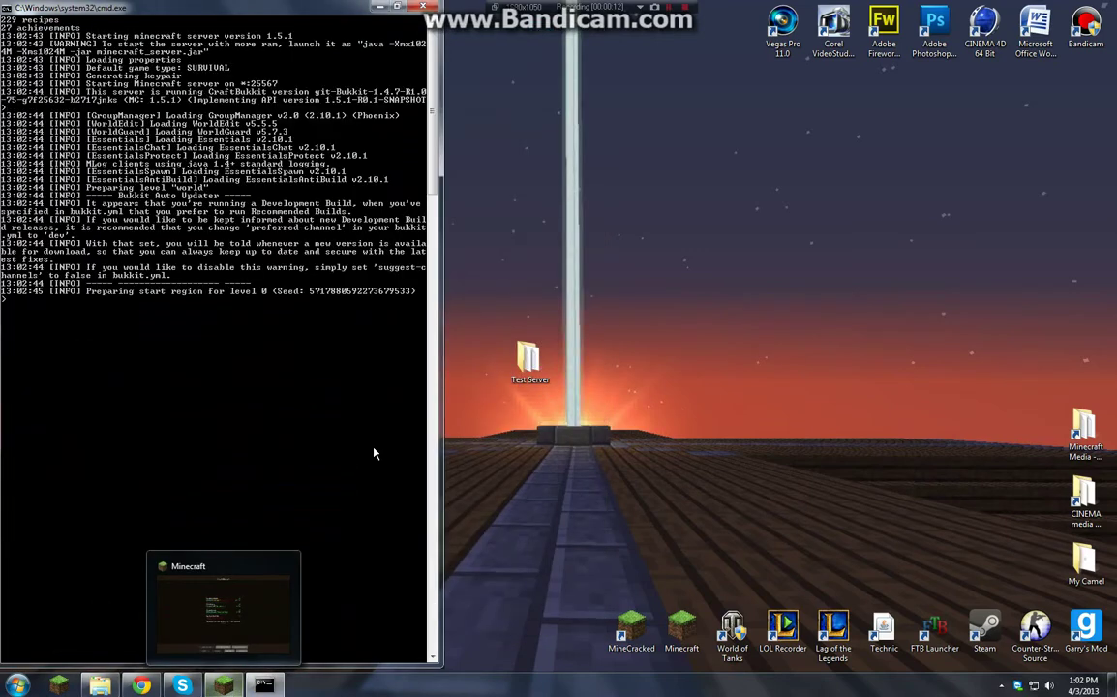
key(alt+Tab)
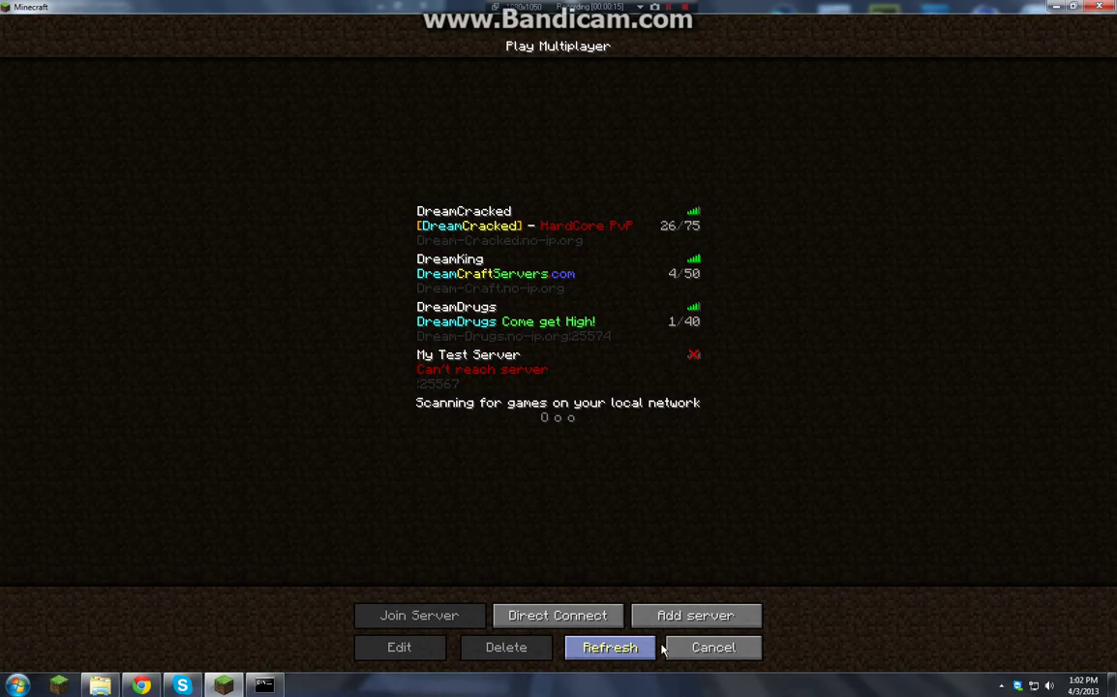
click(571, 379)
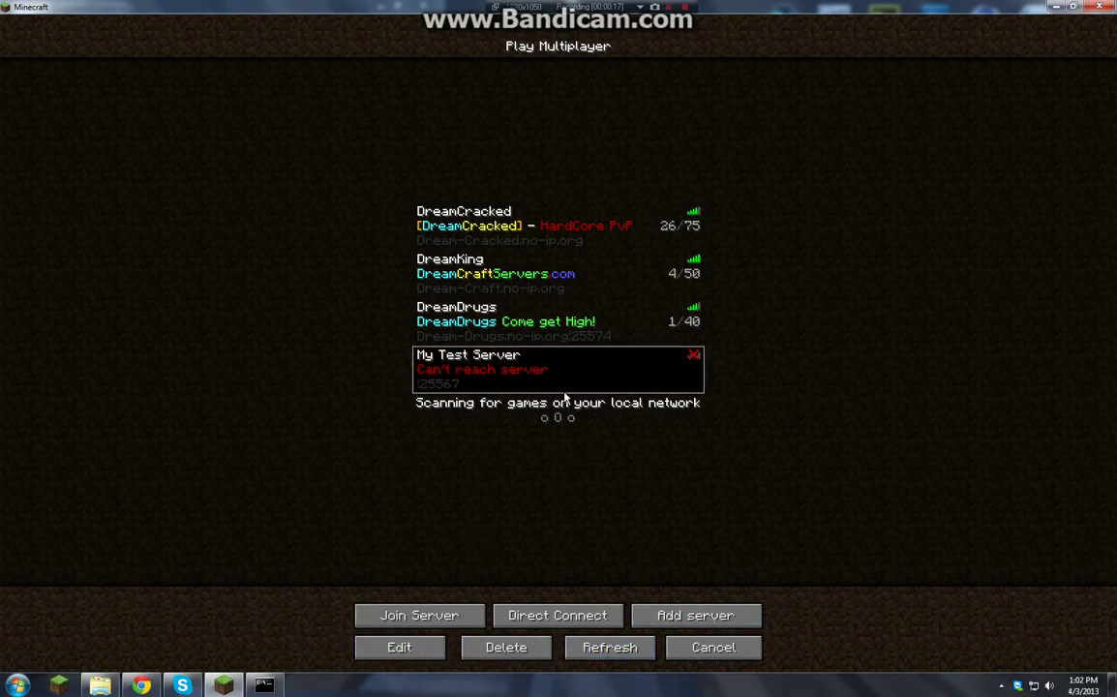
Edit My Test Server so its server address reads 127.0.0.1:25567
click(399, 646)
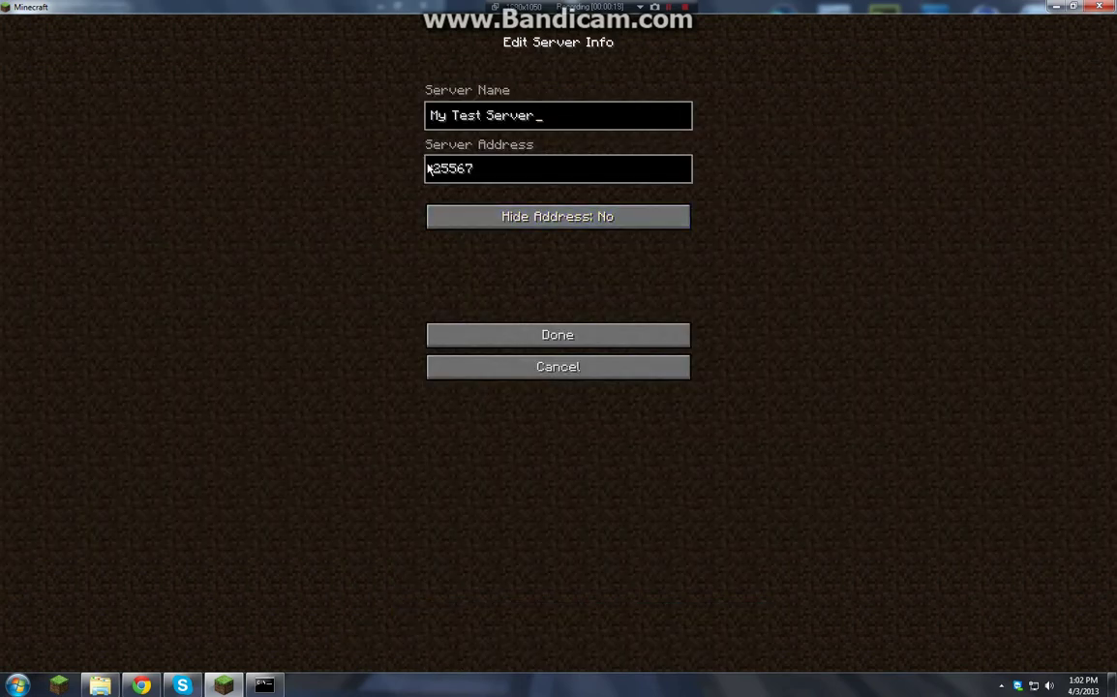
text(1)
text(27.0)
text(.0.1)
click(544, 170)
Save the new address, refresh the server list, and join My Test Server
click(534, 340)
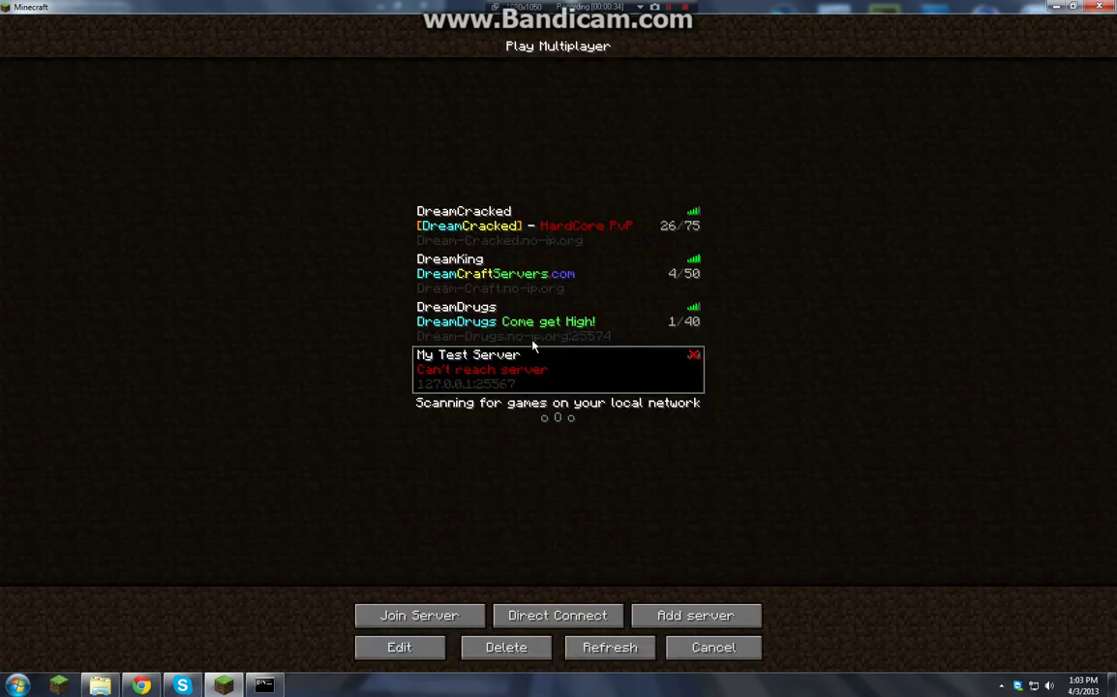
click(573, 648)
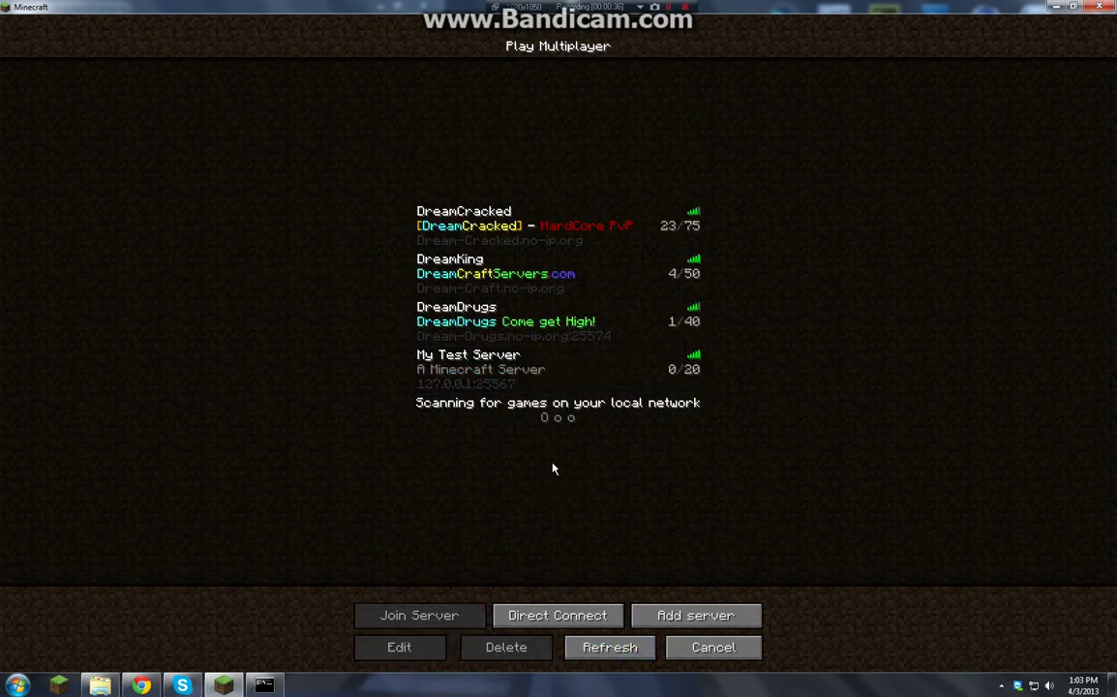
double_click(530, 379)
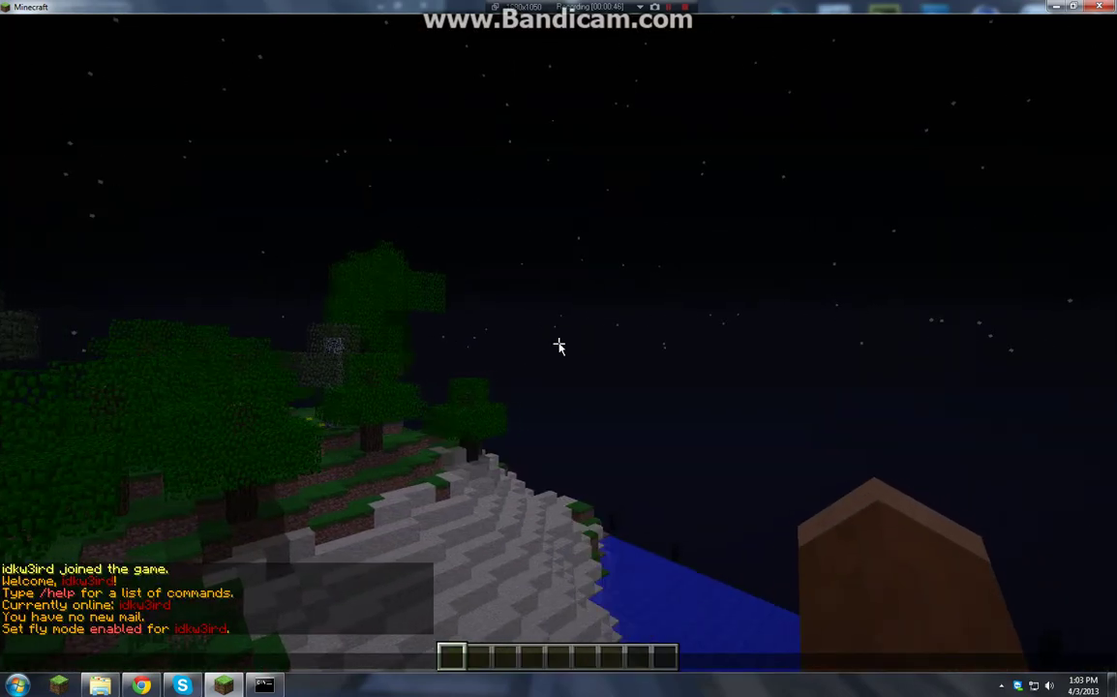
text(t127.0)
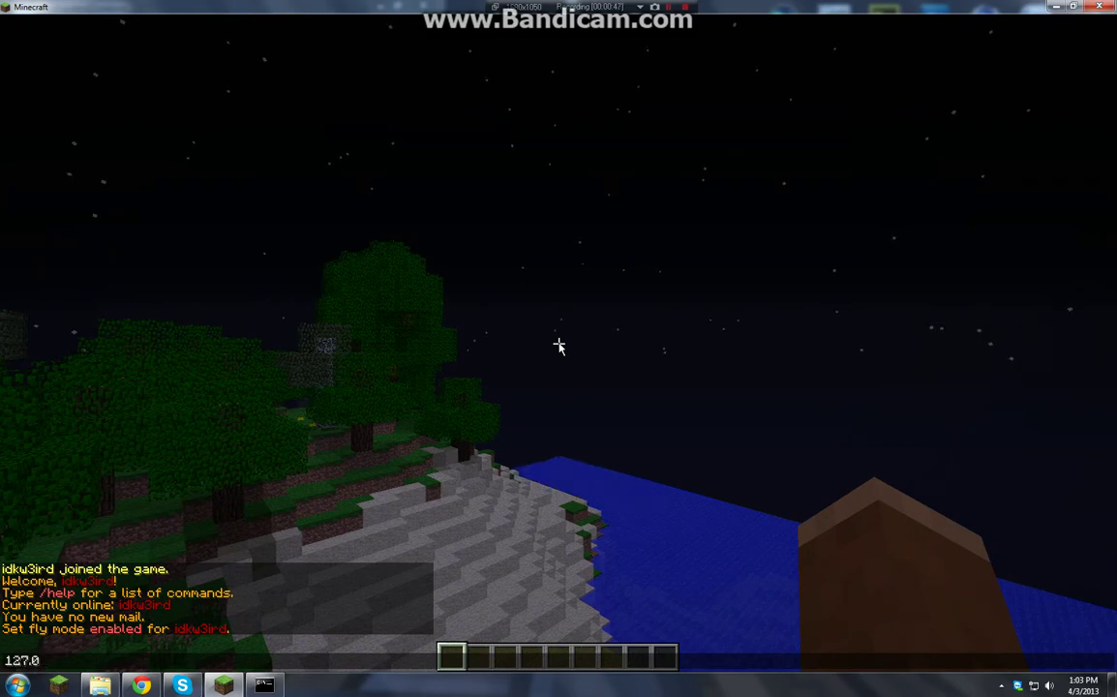
text(.0.1)
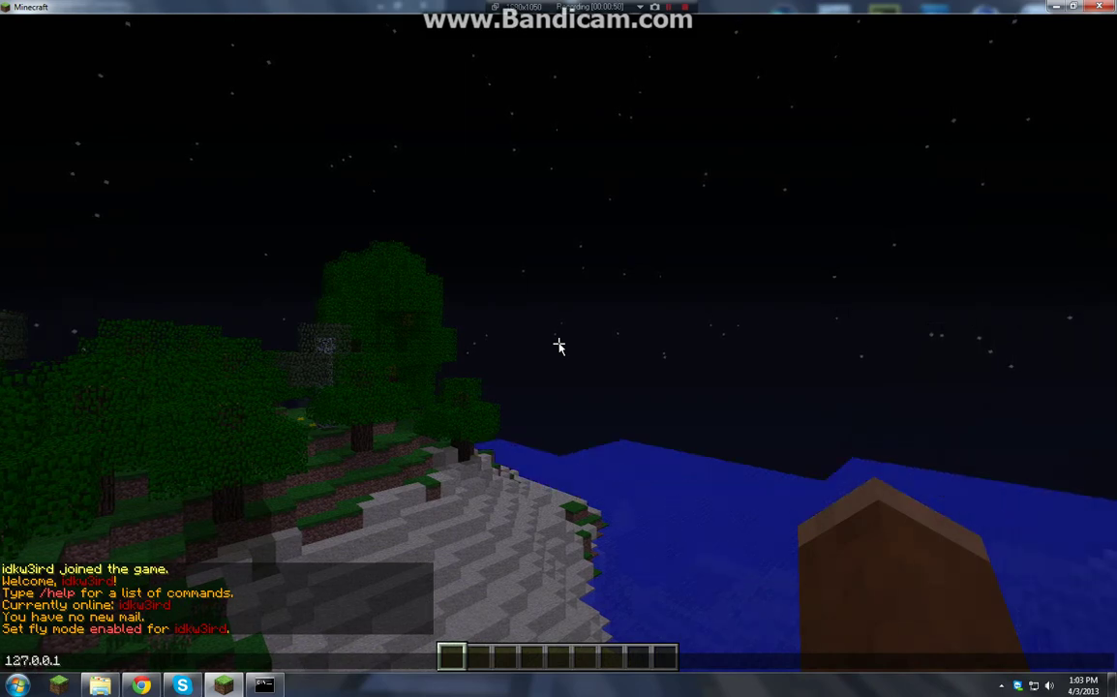
Cancel chat, view the online player list, and move forward over the night-time treetops
key(Escape)
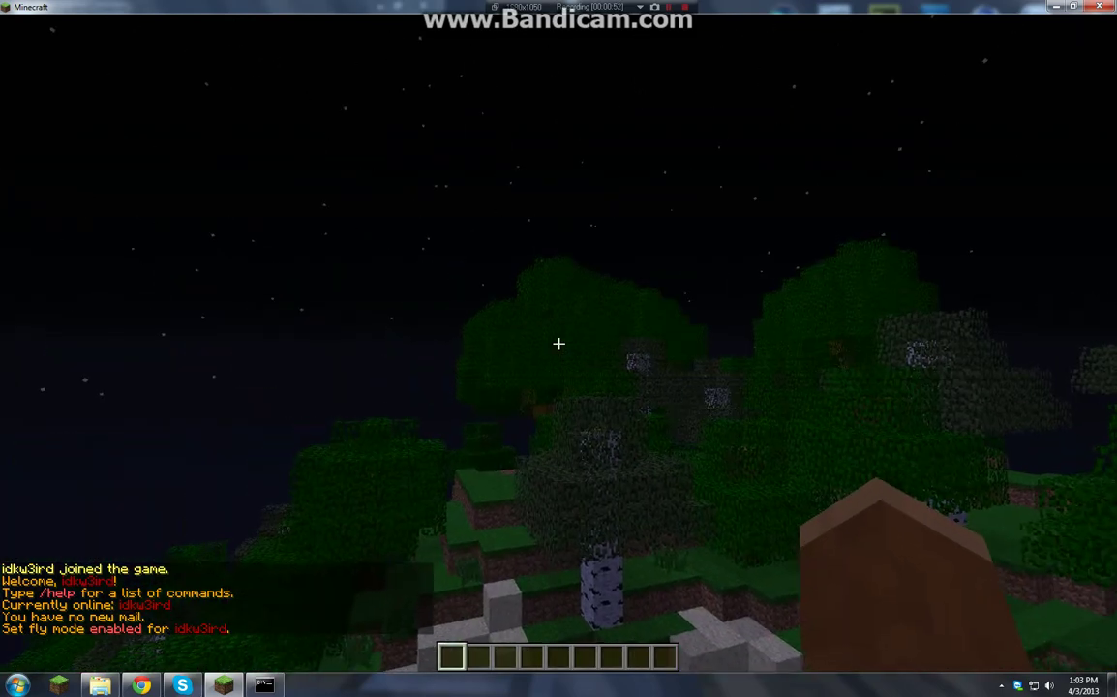
key(Tab)
key(w)
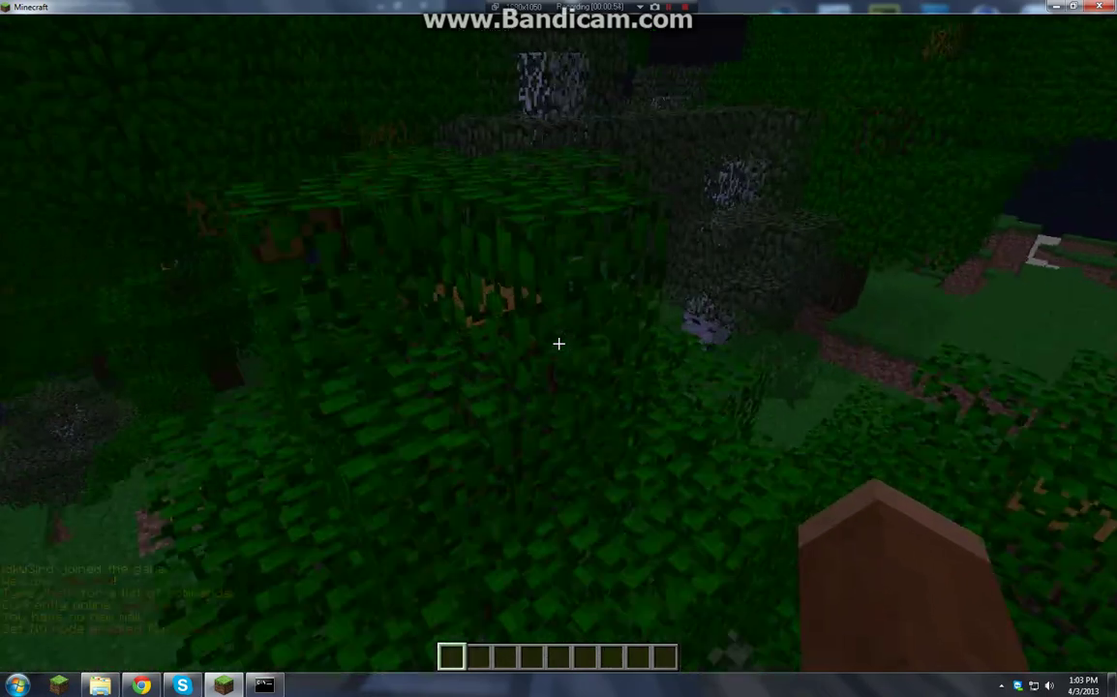
key(w)
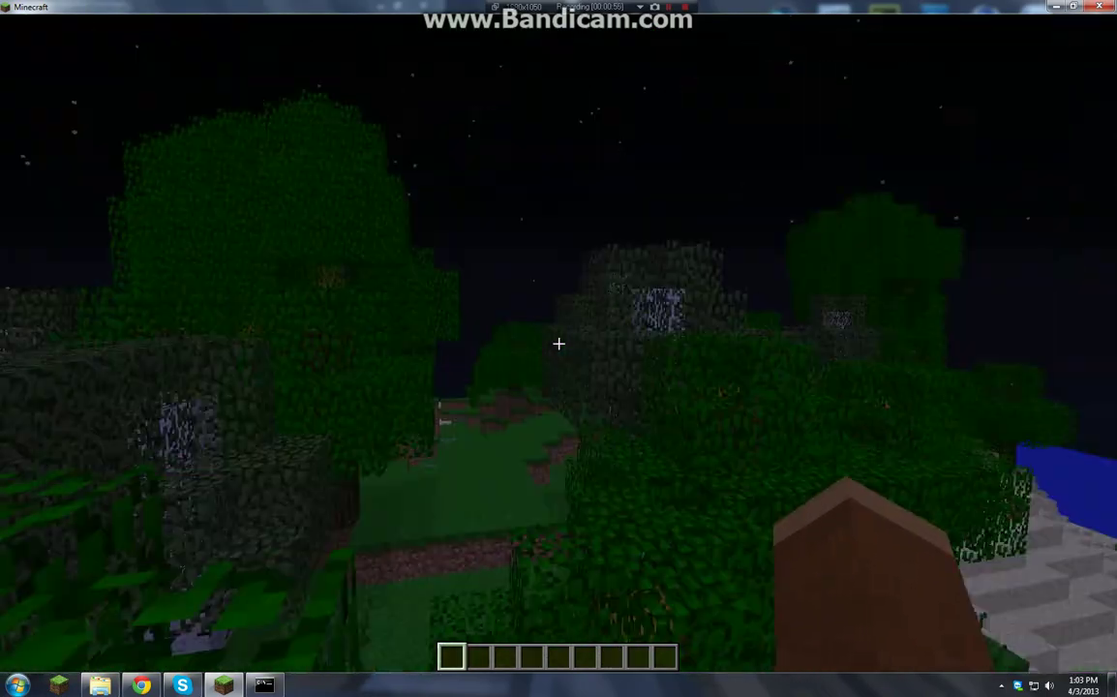